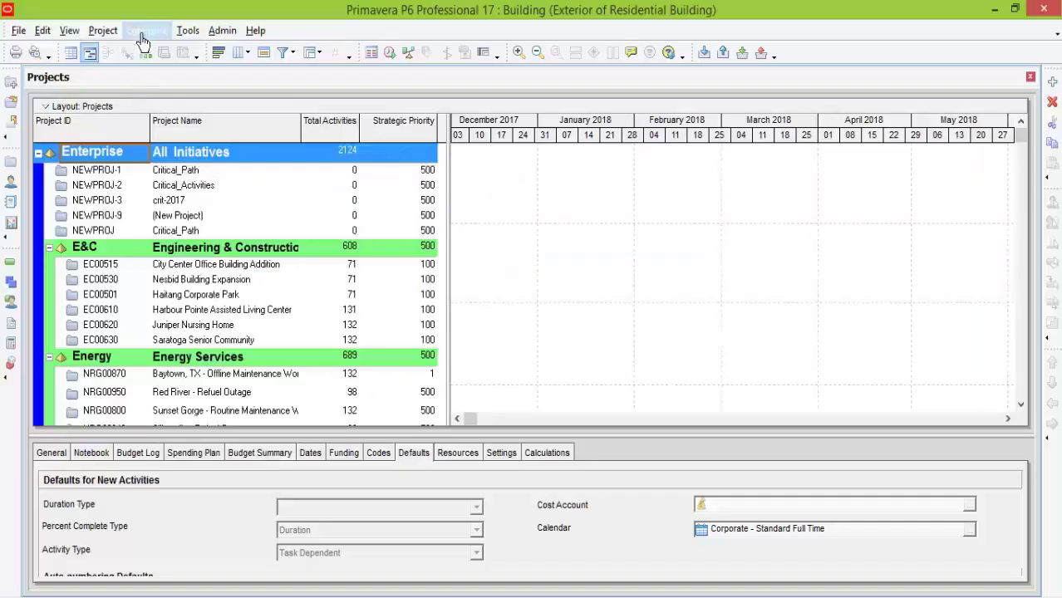
Open the enterprise Organizational Breakdown Structure and delete the Cont_Director element together with its child elements
{"action": "left_click", "coordinate": [148, 33]}
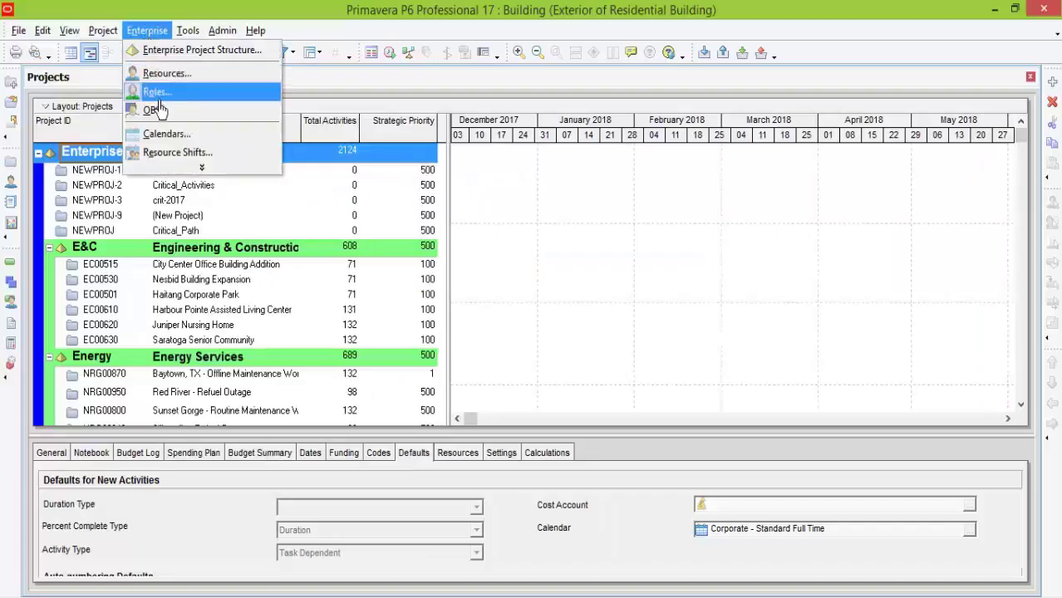
{"action": "left_click", "coordinate": [163, 117]}
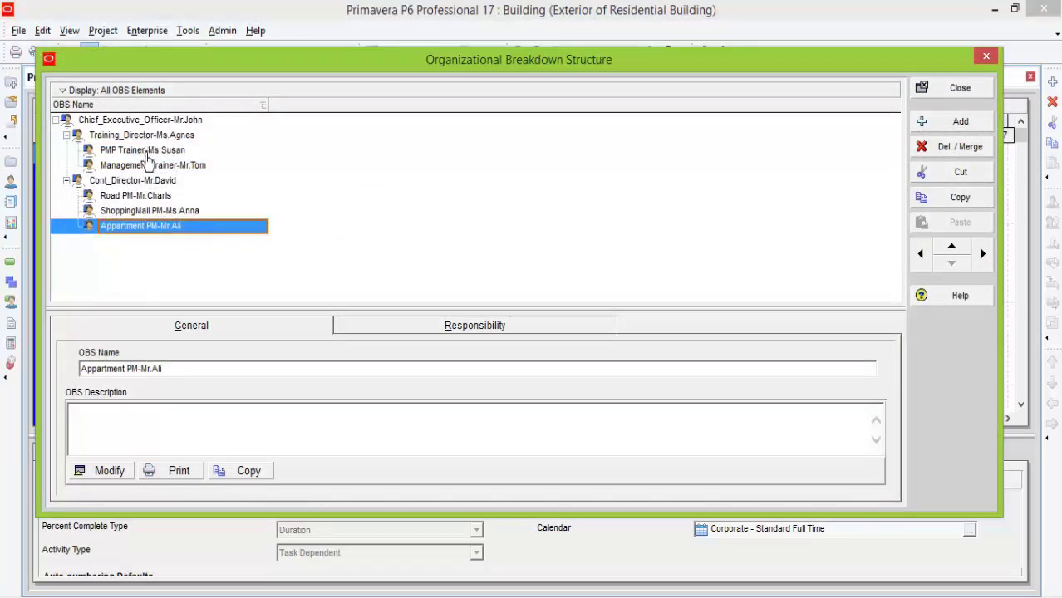
{"action": "left_click", "coordinate": [141, 180]}
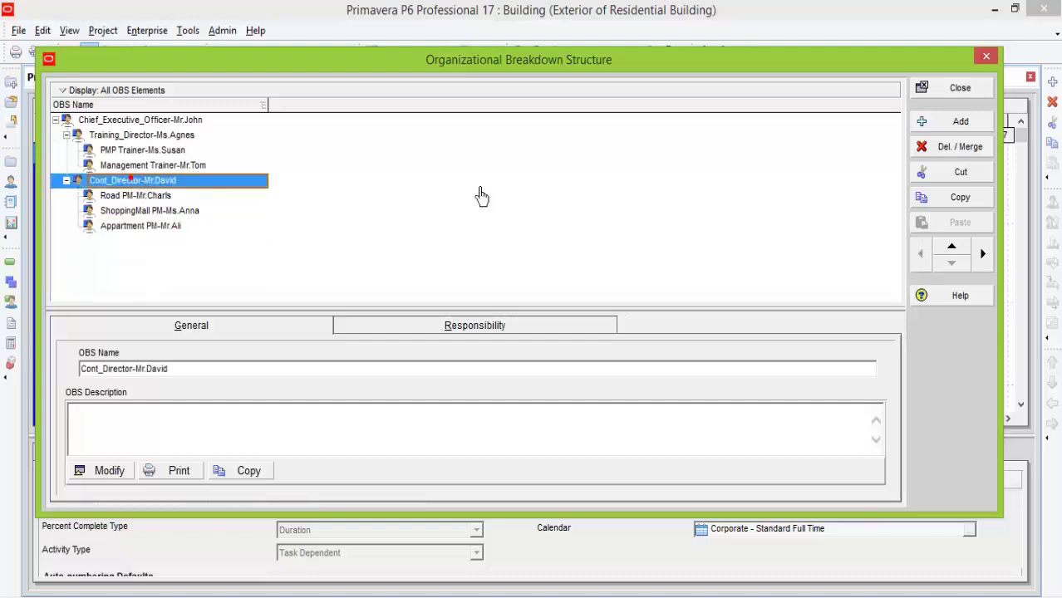
{"action": "left_click", "coordinate": [963, 149]}
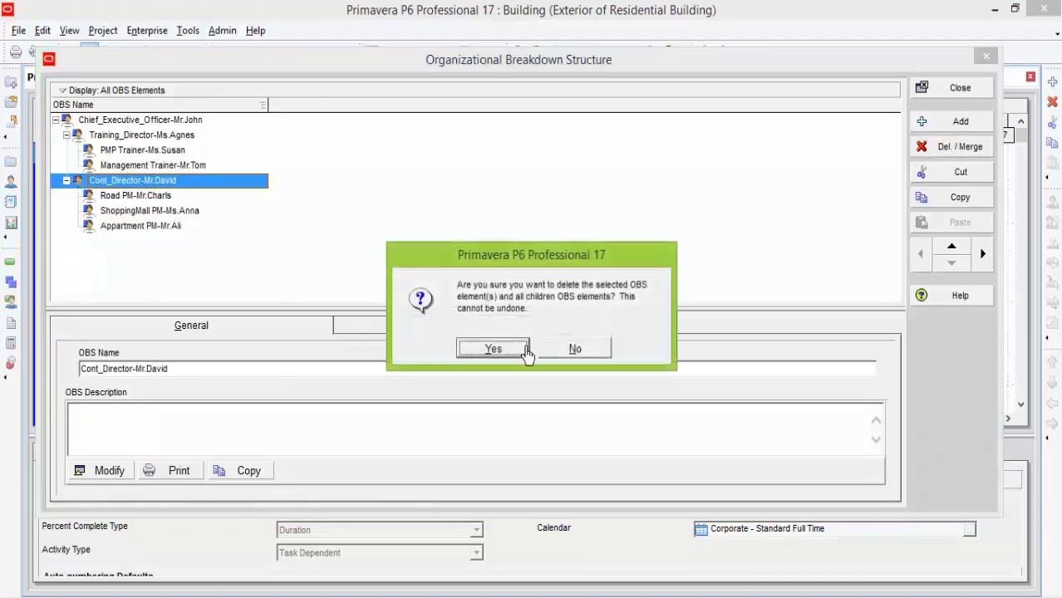
{"action": "left_click", "coordinate": [493, 349]}
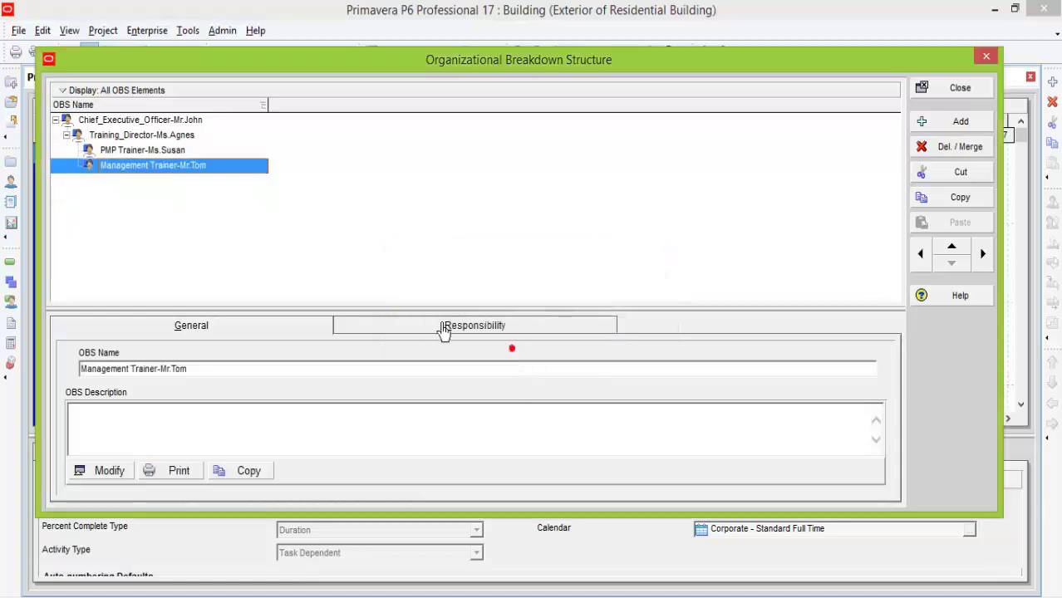
Delete the Training_Director element and both trainer elements beneath it from the OBS
{"action": "left_click", "coordinate": [140, 135]}
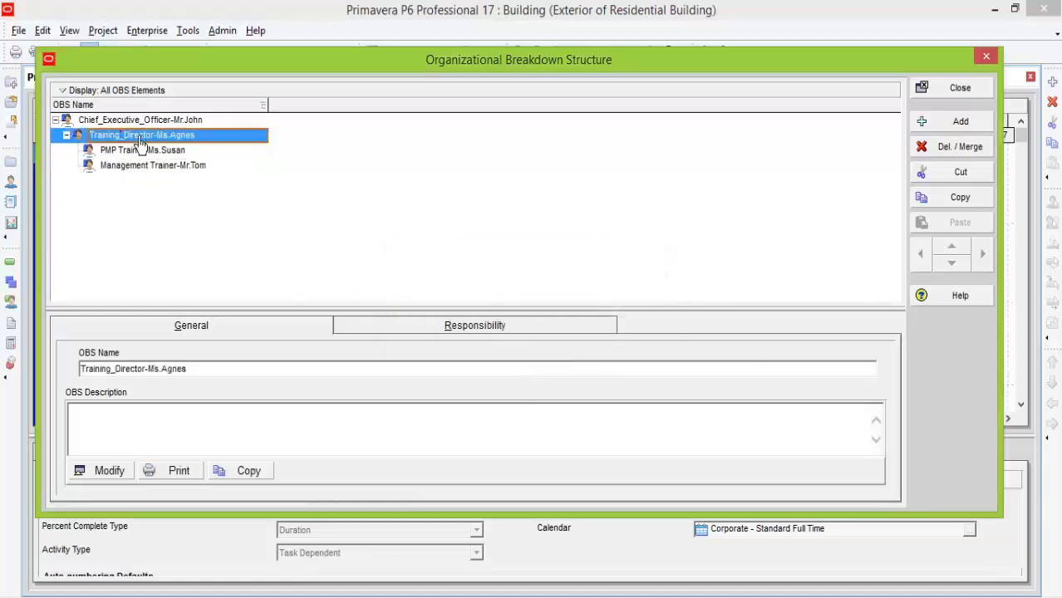
{"action": "left_click", "coordinate": [963, 148]}
{"action": "left_click", "coordinate": [520, 352]}
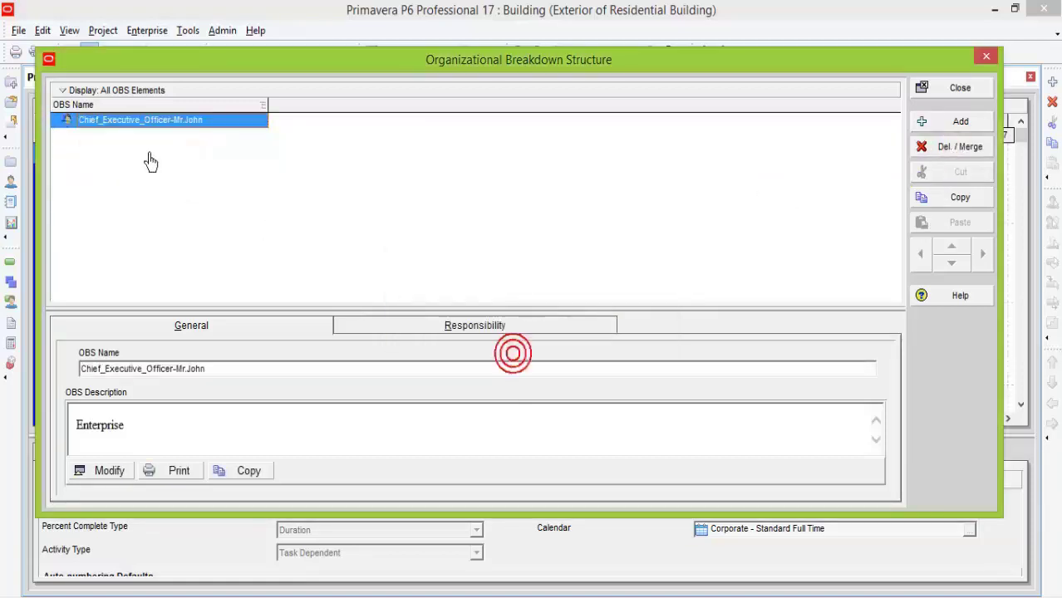
Rename the top-level OBS element as "Chief Executive Officer:" followed by the officer's title and name
{"action": "left_click", "coordinate": [214, 120]}
{"action": "key", "text": "BackSpace"}
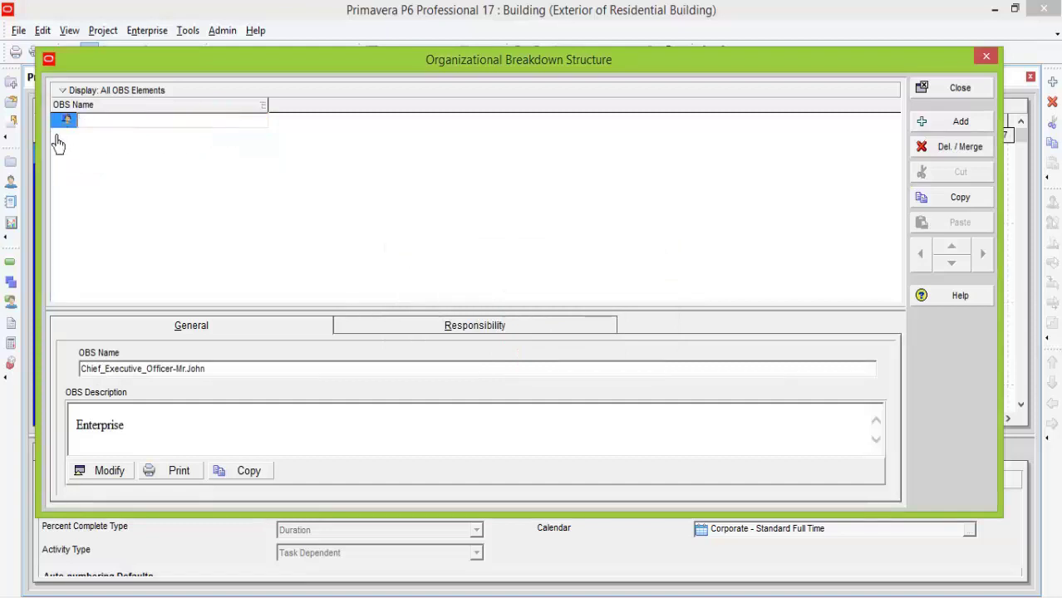
{"action": "type", "text": "Chief Executive Officer: Mr.Joh"}
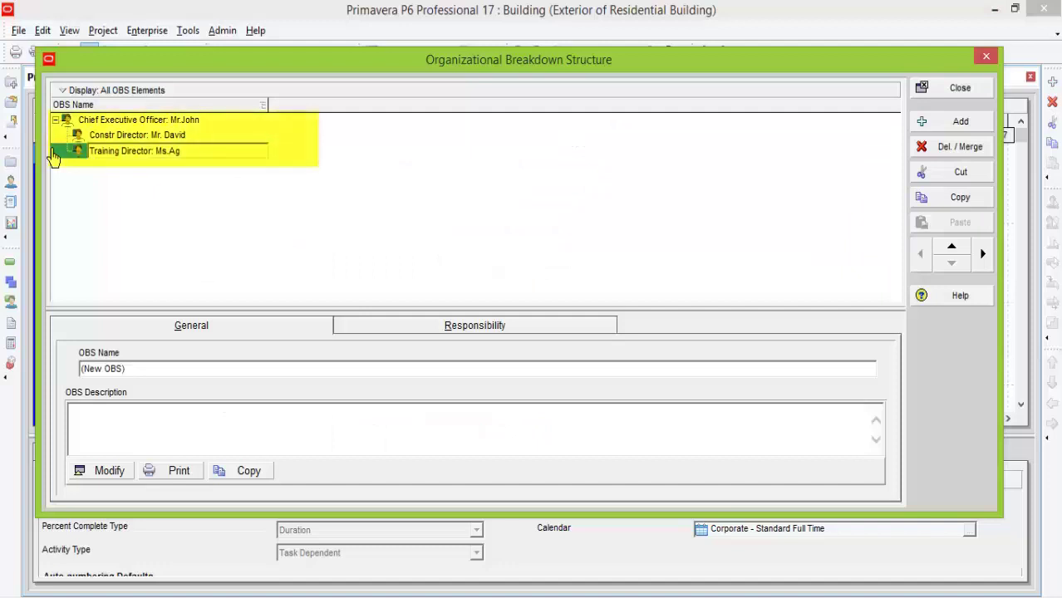
Name the second director element under the chief executive "Training Director:" followed by the director's title and name
{"action": "type", "text": "nes"}
{"action": "left_click", "coordinate": [116, 215]}
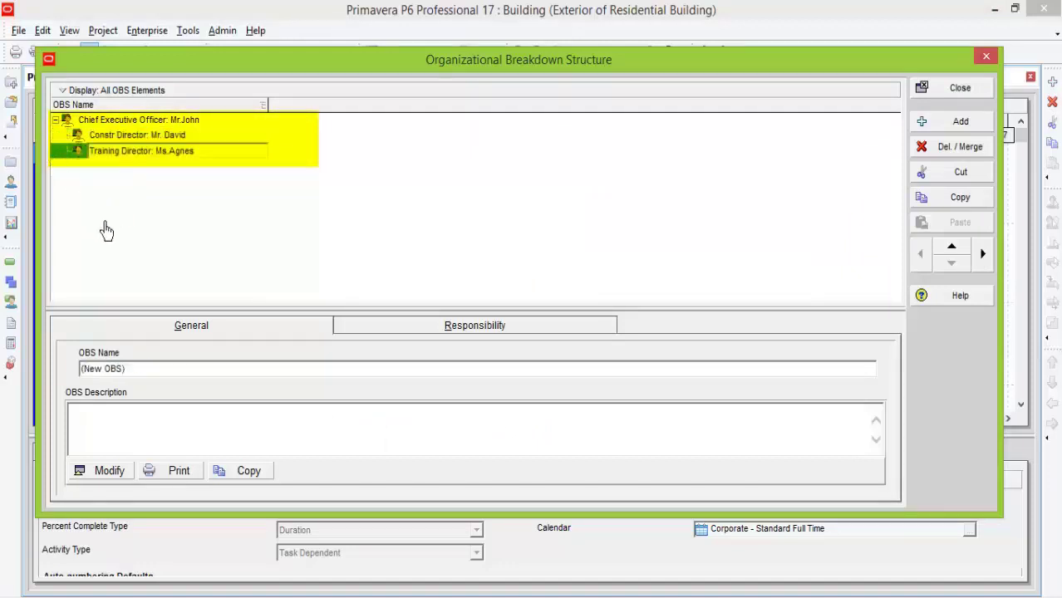
{"action": "left_click", "coordinate": [115, 222]}
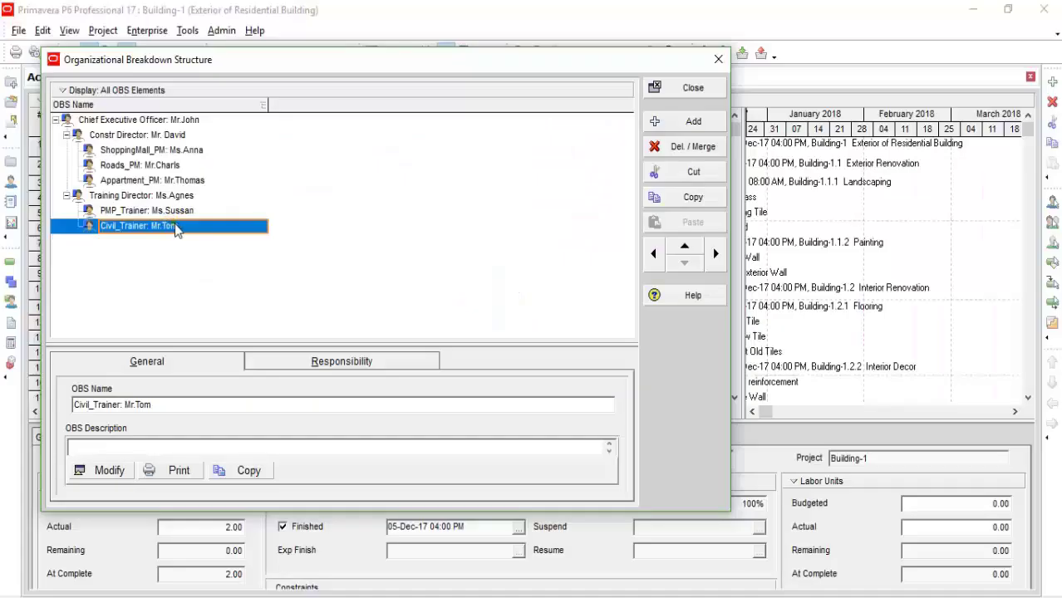
Examine the general details and the assigned responsibilities of the Civil_Trainer OBS element
{"action": "left_click", "coordinate": [158, 366]}
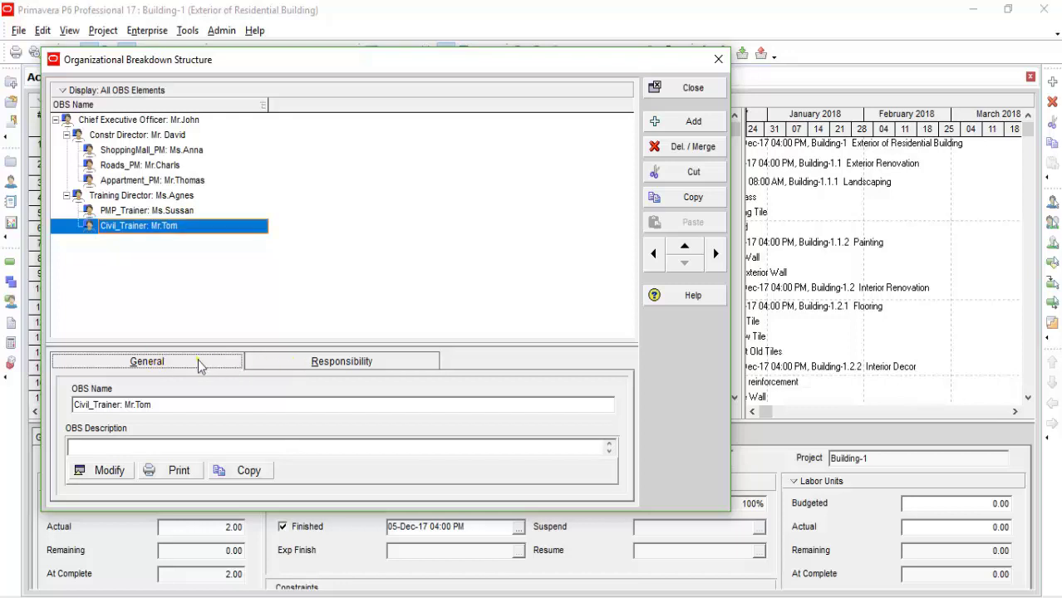
{"action": "left_click", "coordinate": [318, 366]}
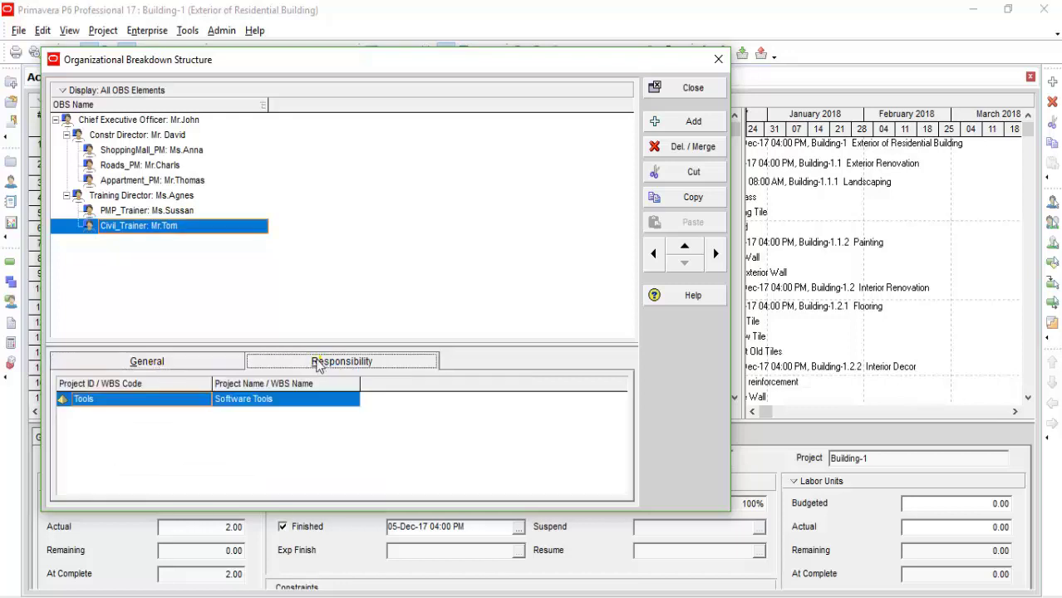
{"action": "left_click", "coordinate": [196, 365]}
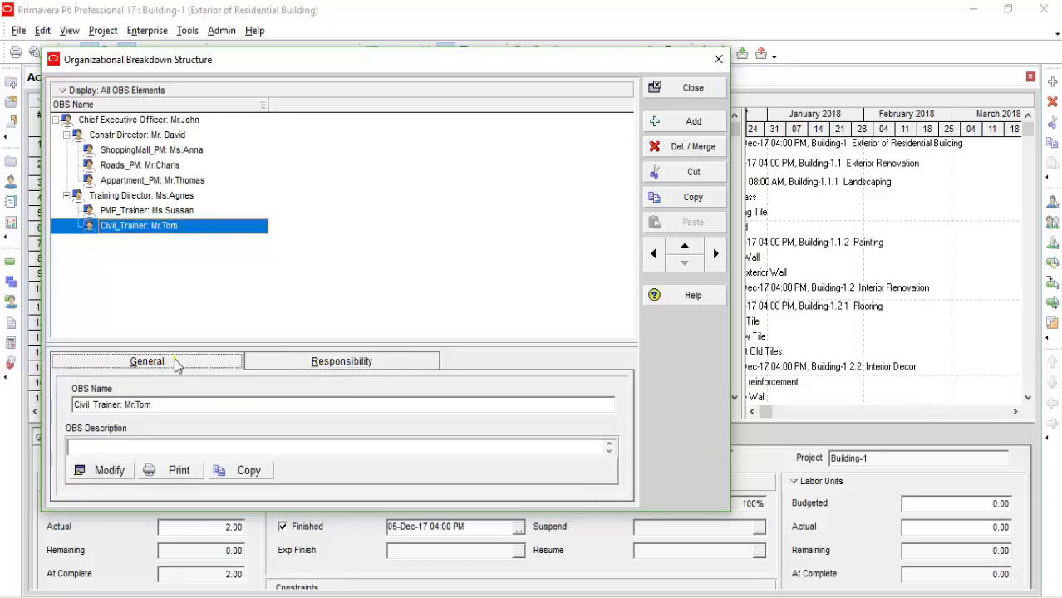
Enter "Trainer Details:" as the Civil_Trainer element's OBS description and check its assigned responsibilities
{"action": "left_click", "coordinate": [106, 471]}
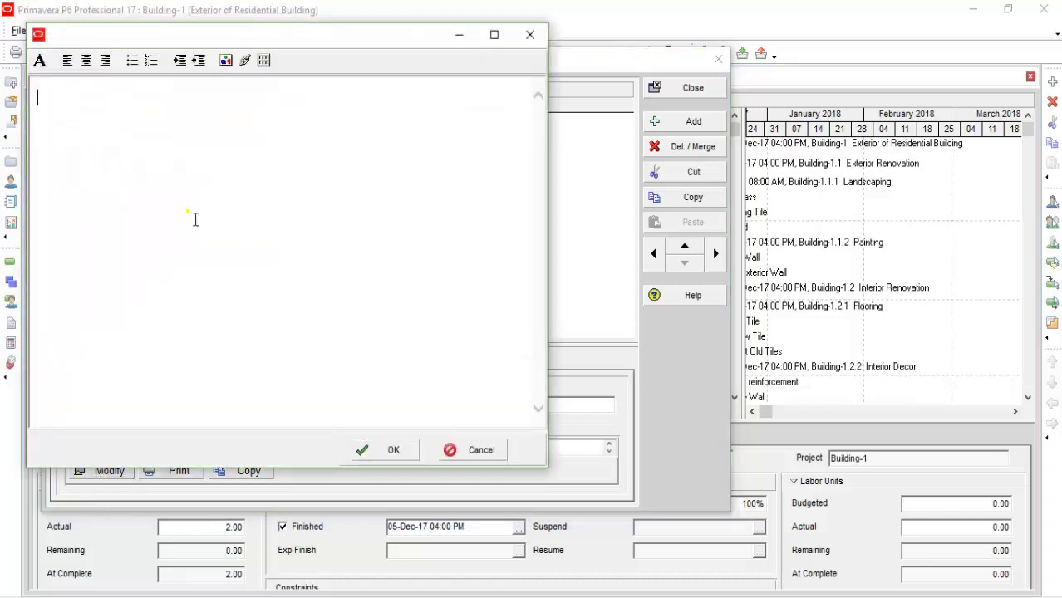
{"action": "left_click", "coordinate": [196, 220]}
{"action": "type", "text": "Trainer Details:"}
{"action": "key", "text": "Return"}
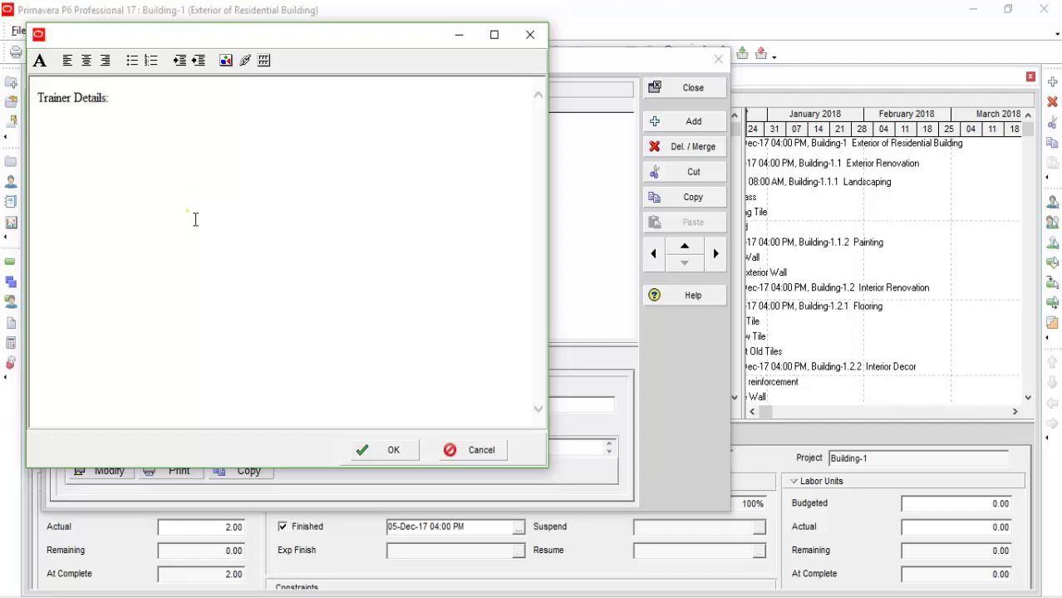
{"action": "left_click", "coordinate": [392, 450]}
{"action": "left_click", "coordinate": [334, 363]}
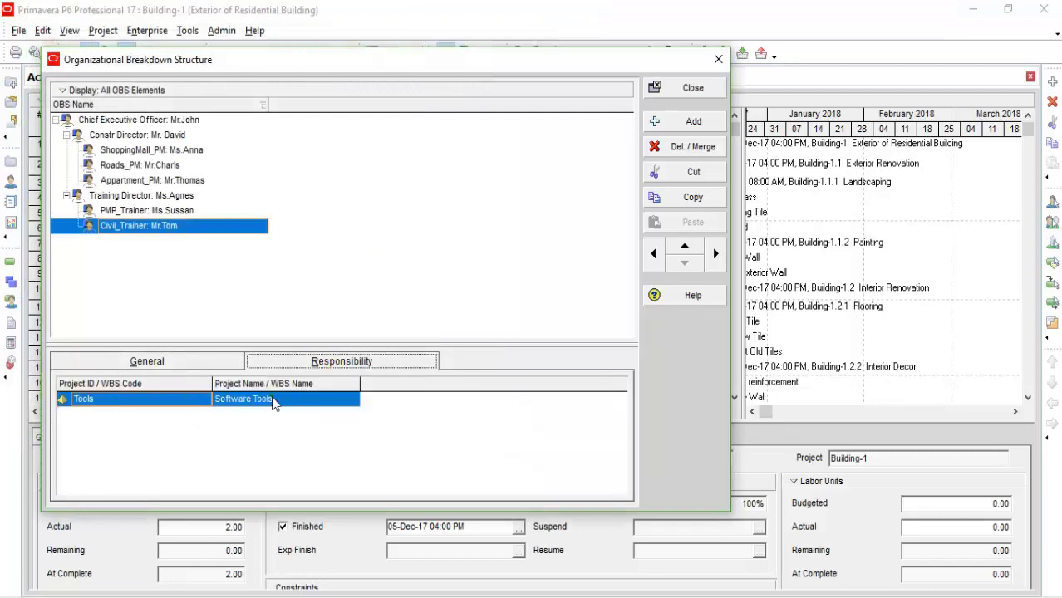
{"action": "left_click", "coordinate": [208, 362]}
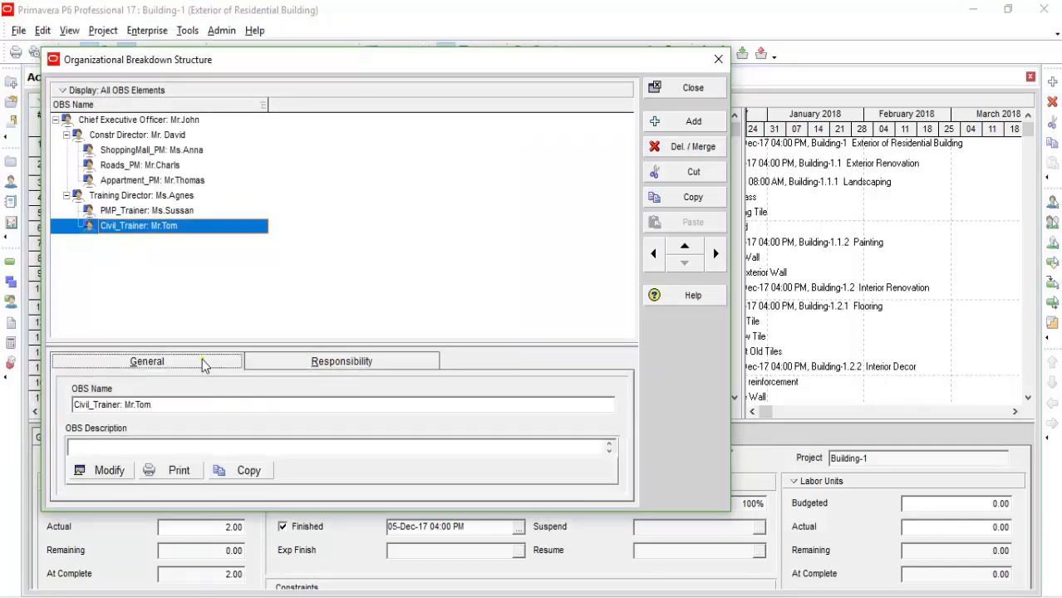
Display the OBS as a hierarchy chart and zoom it to best fit
{"action": "left_click", "coordinate": [119, 91]}
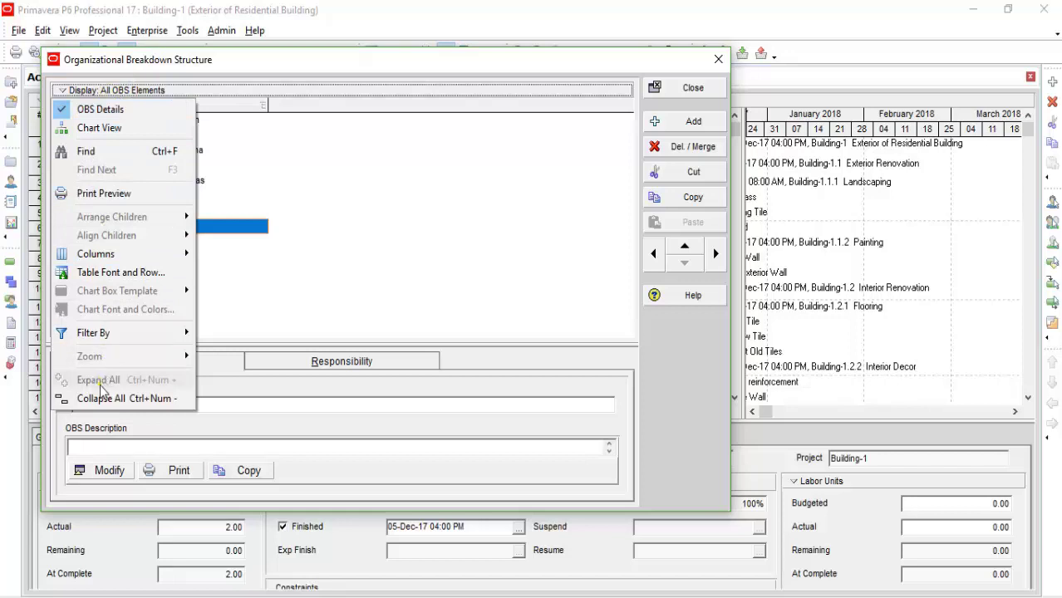
{"action": "left_click", "coordinate": [114, 131]}
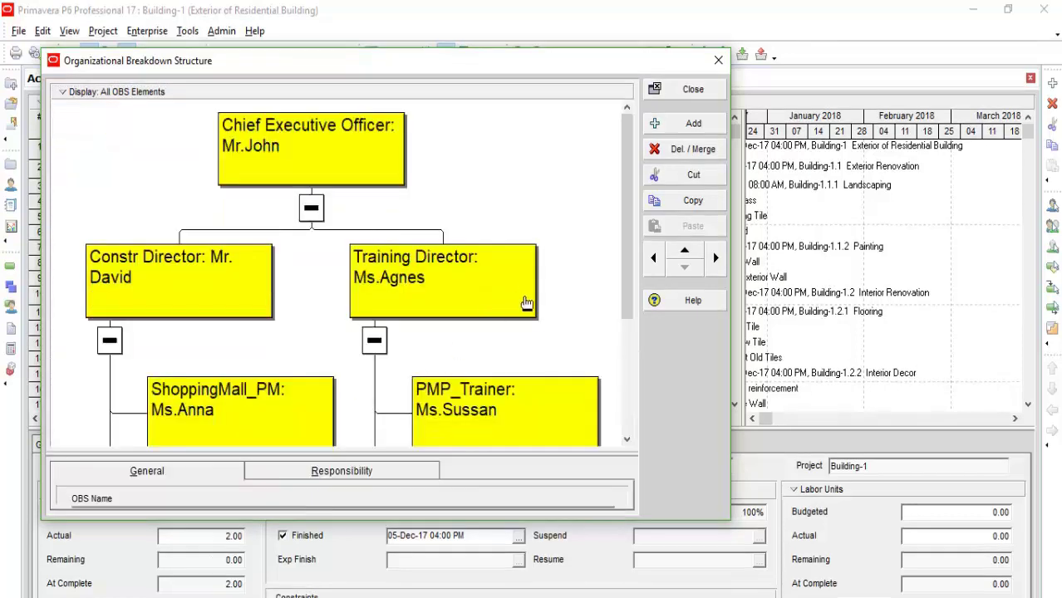
{"action": "right_click", "coordinate": [488, 200]}
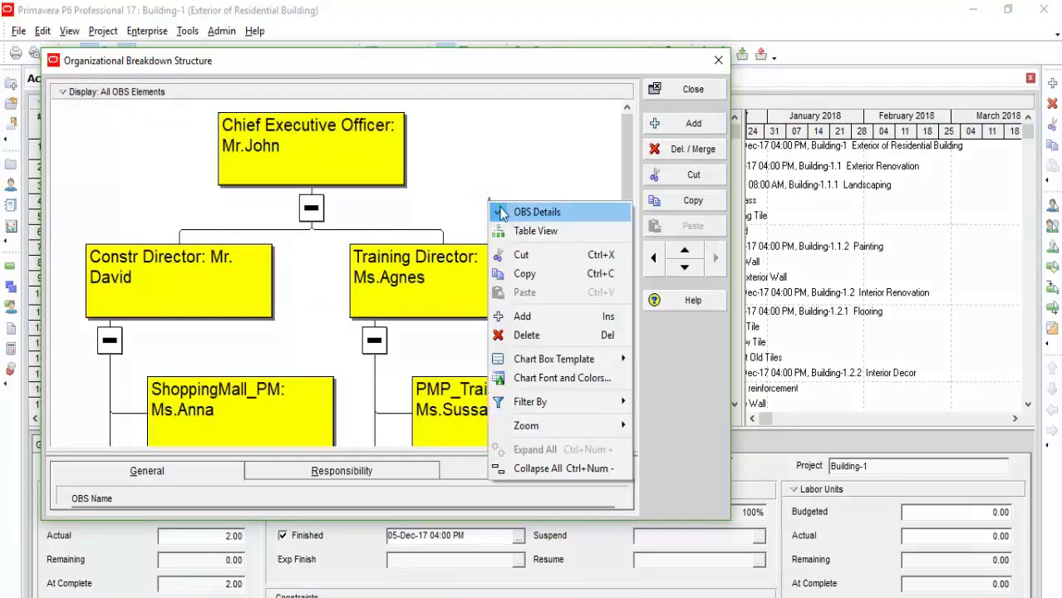
{"action": "mouse_move", "coordinate": [595, 411]}
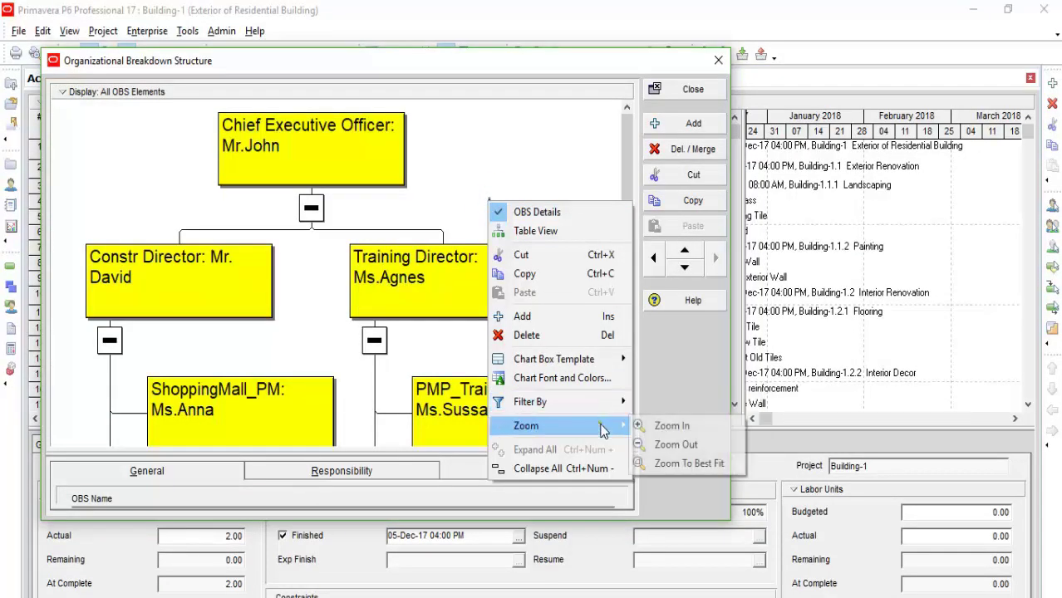
{"action": "left_click", "coordinate": [663, 464]}
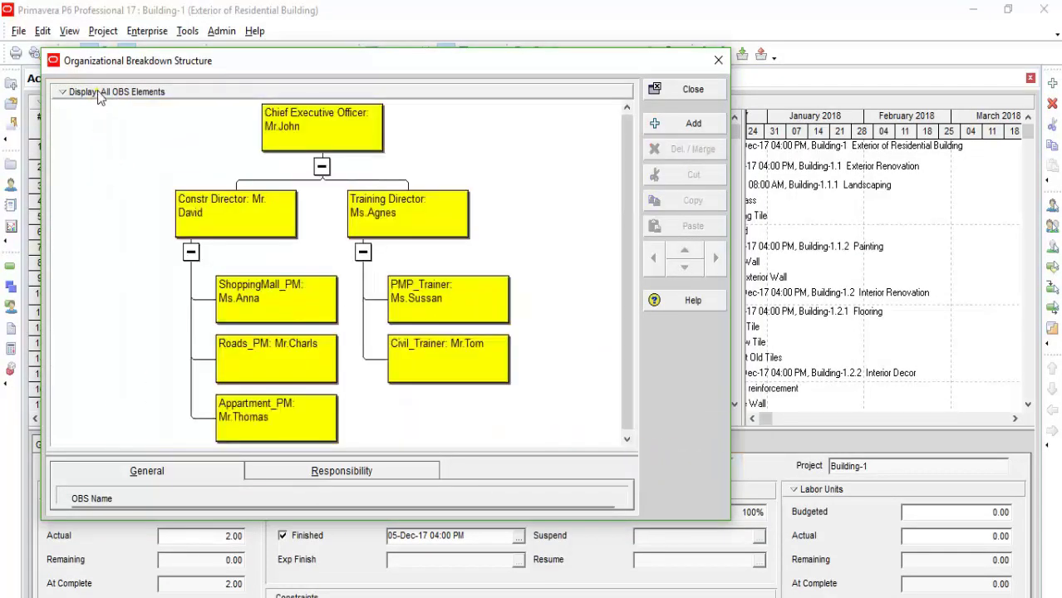
Switch the OBS display from the chart back to the table view
{"action": "left_click", "coordinate": [97, 93]}
{"action": "left_click", "coordinate": [112, 128]}
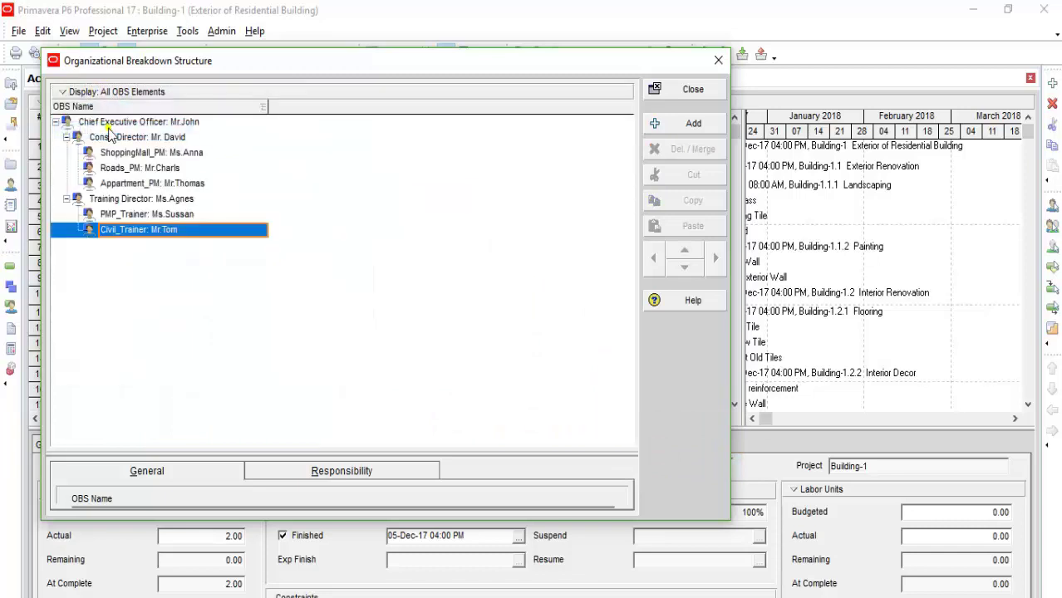